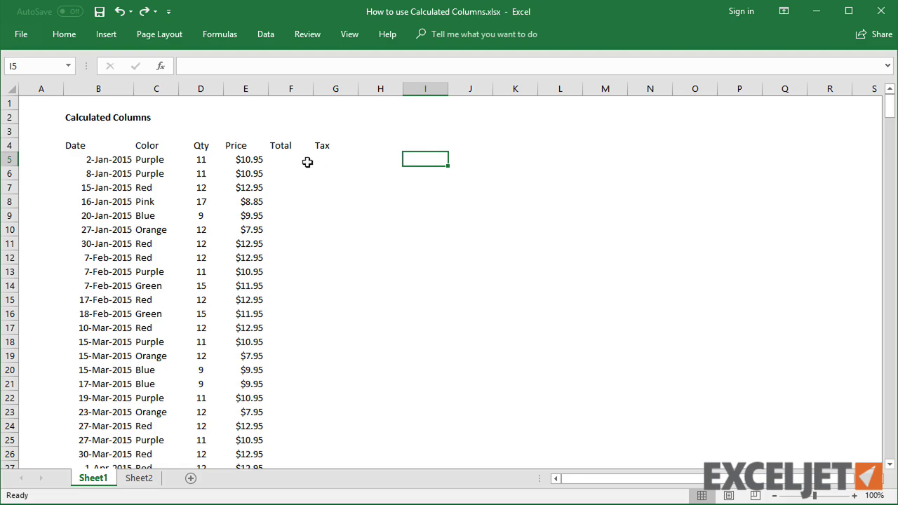
# Enter the formula =D5*E5 in the first Total cell, F5, to multiply quantity by price.
pyautogui.click(287, 161)
pyautogui.write('=')
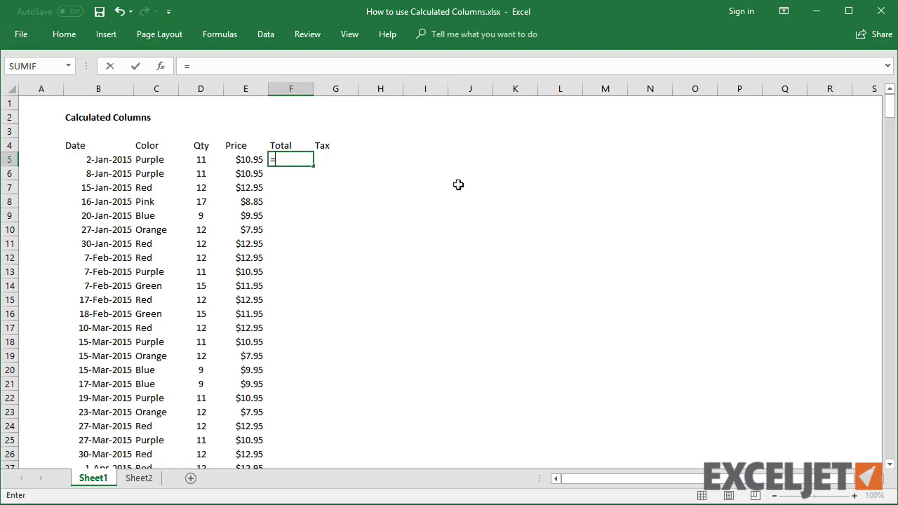
pyautogui.press('Left')
pyautogui.press('Left')
pyautogui.write('*')
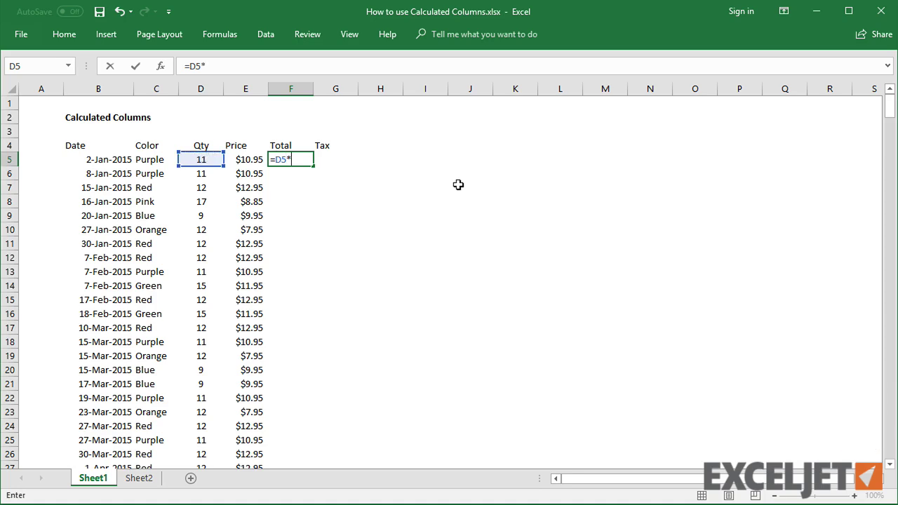
pyautogui.press('Left')
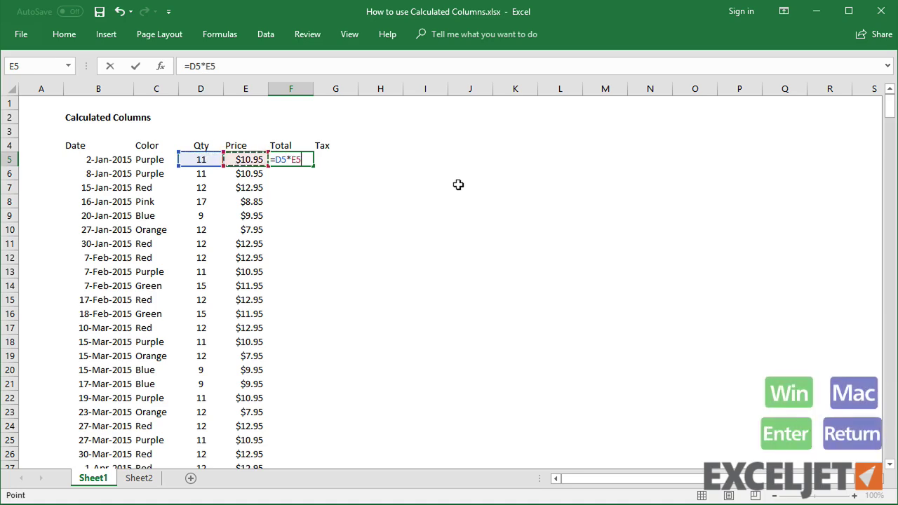
pyautogui.press('Return')
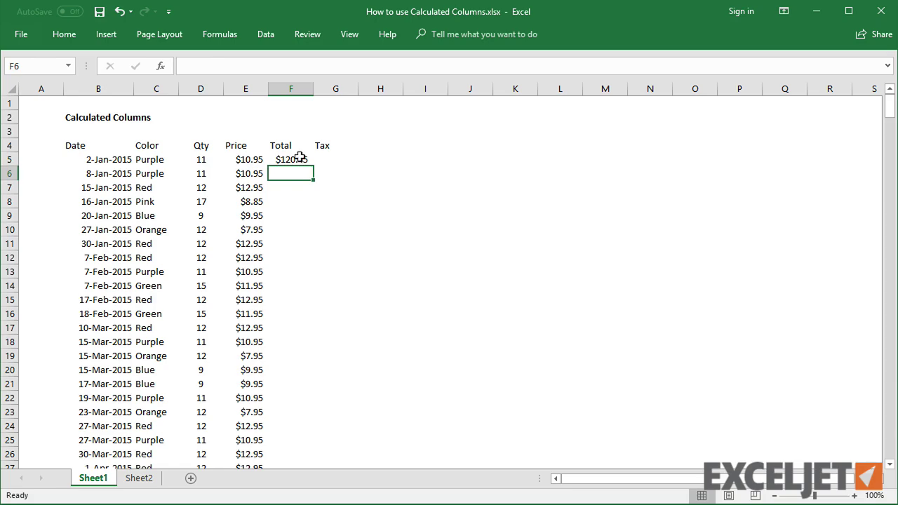
# Fill the F5 formula down the whole Total column and check the filled rows.
pyautogui.click(300, 159)
pyautogui.doubleClick(313, 166)
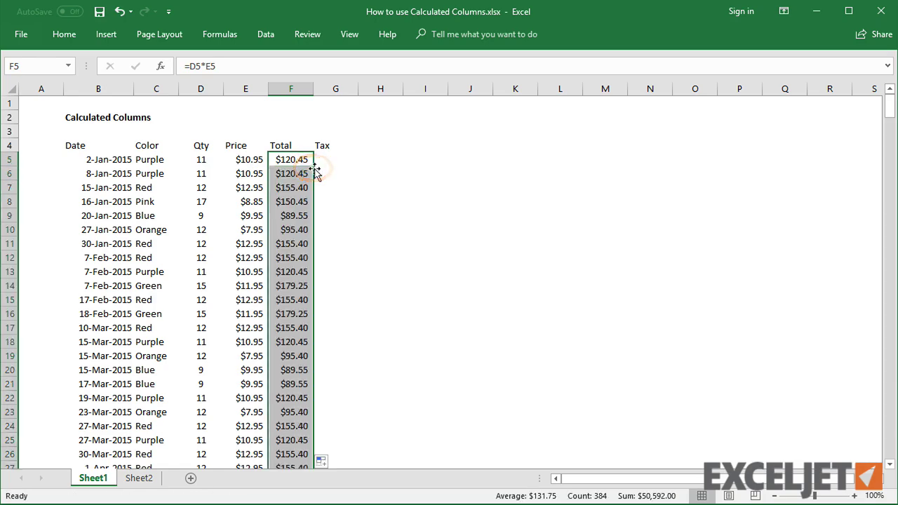
pyautogui.scroll(-10, 411, 213)
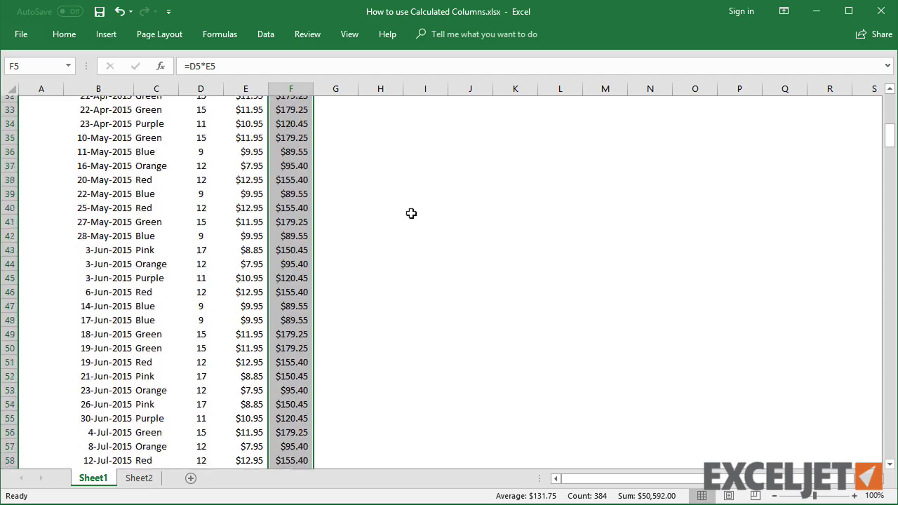
pyautogui.scroll(-5, 411, 213)
pyautogui.scroll(15, 411, 214)
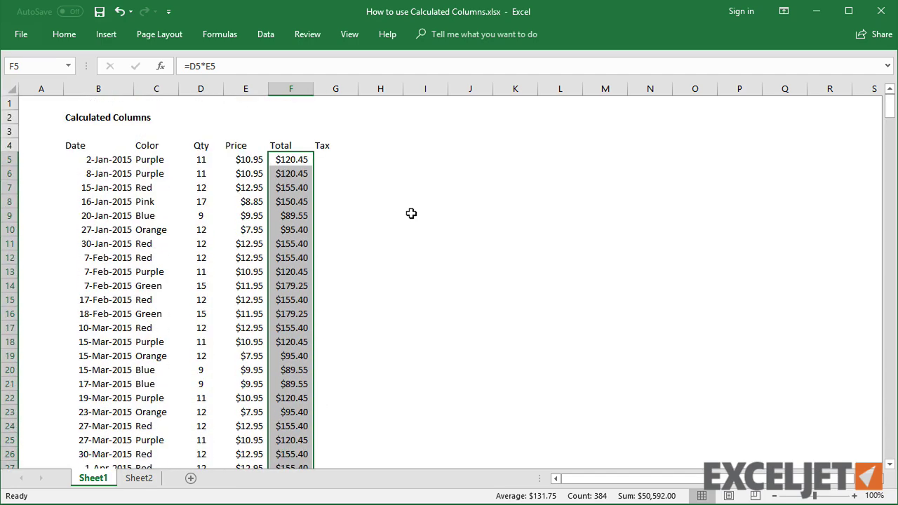
# Enter =F5*7% in the first Tax cell, G5, and fill it down the whole Tax column.
pyautogui.click(333, 160)
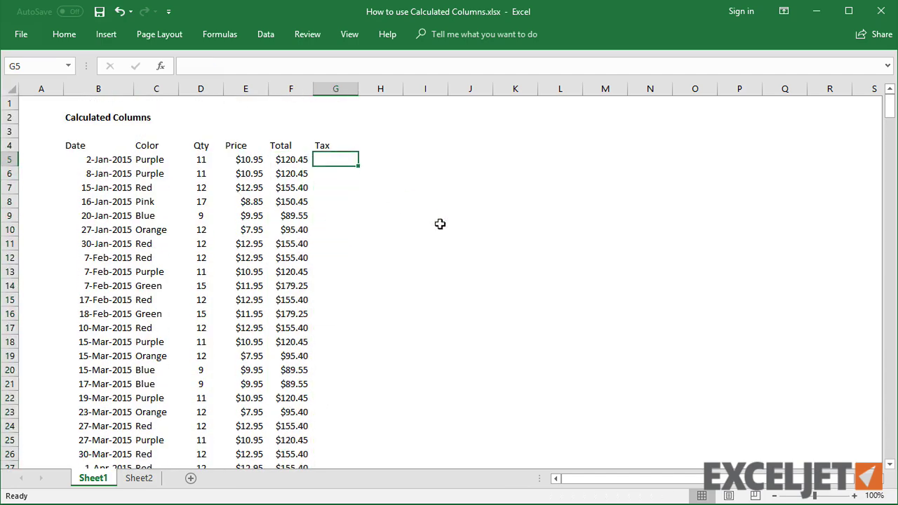
pyautogui.write('=')
pyautogui.press('Left')
pyautogui.write('*')
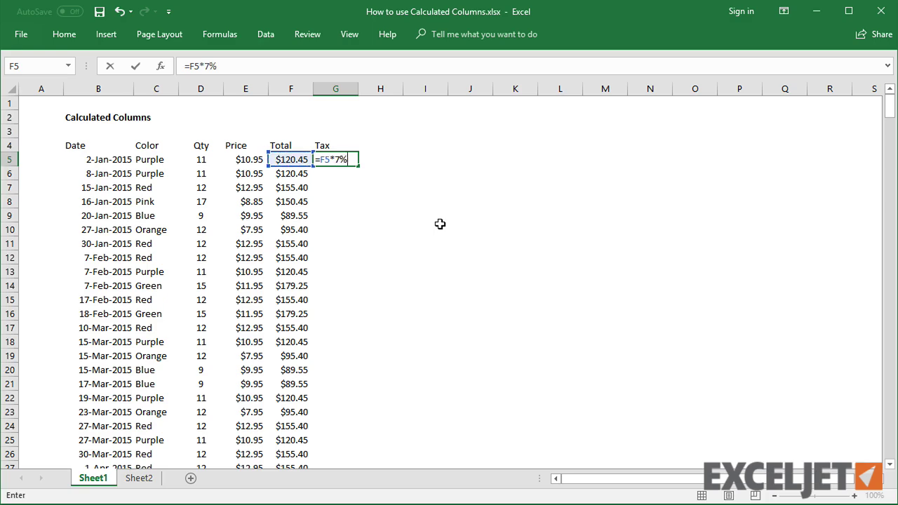
pyautogui.press('Return')
pyautogui.click(351, 159)
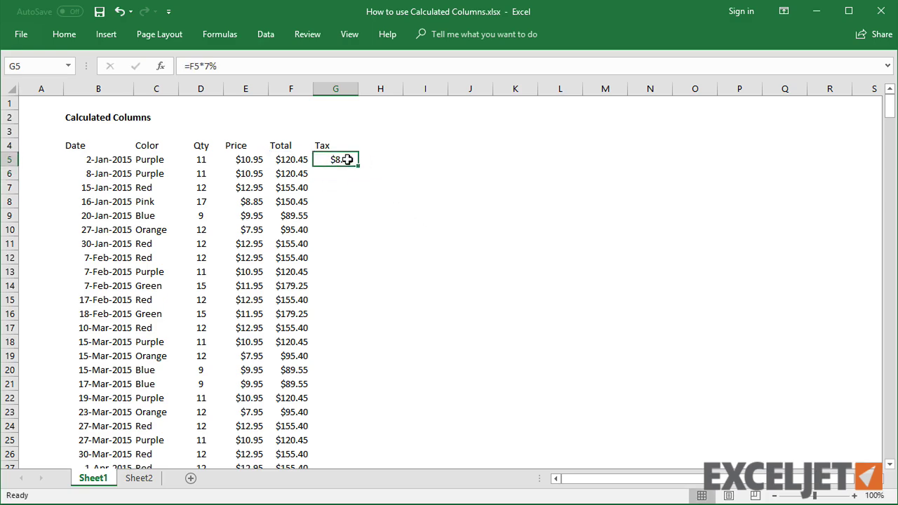
pyautogui.doubleClick(357, 167)
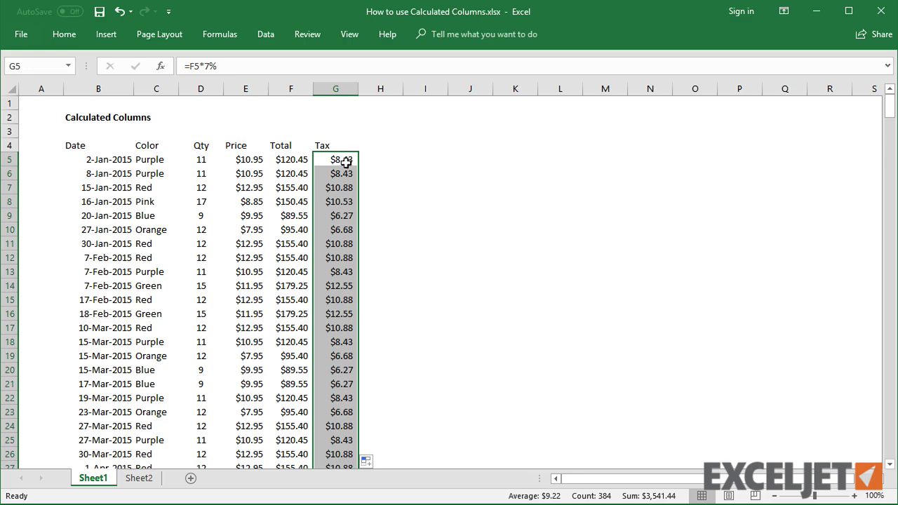
# Change the tax rate in the G5 formula to 8% and fill the revised formula down the Tax column.
pyautogui.click(346, 162)
pyautogui.click(306, 67)
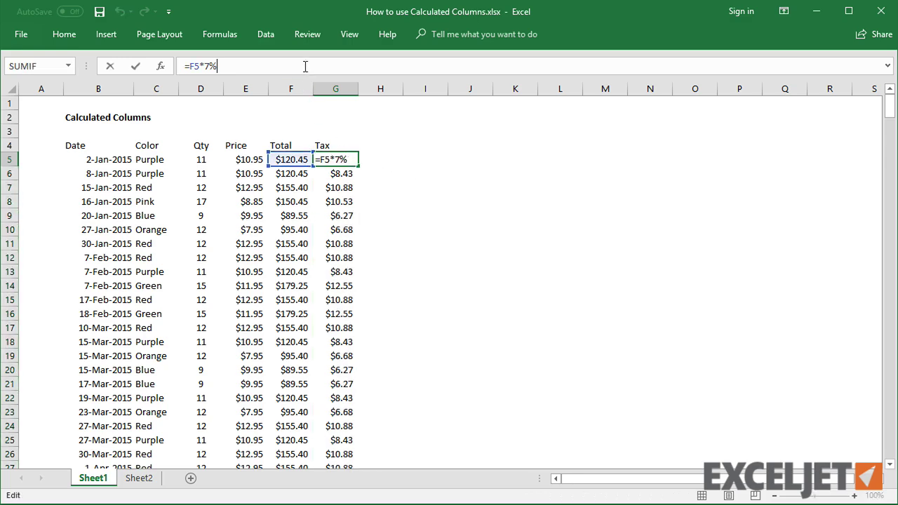
pyautogui.press('BackSpace')
pyautogui.press('BackSpace')
pyautogui.write('8')
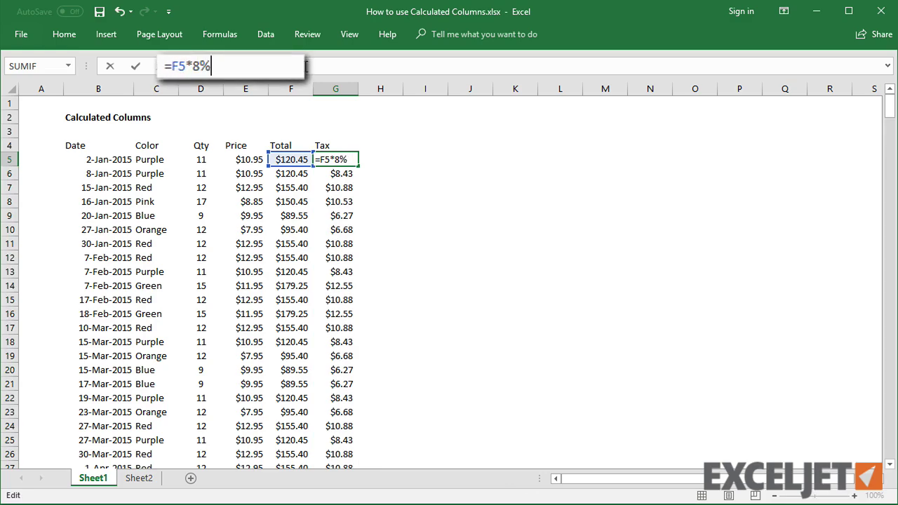
pyautogui.write('%')
pyautogui.press('Return')
pyautogui.press('Up')
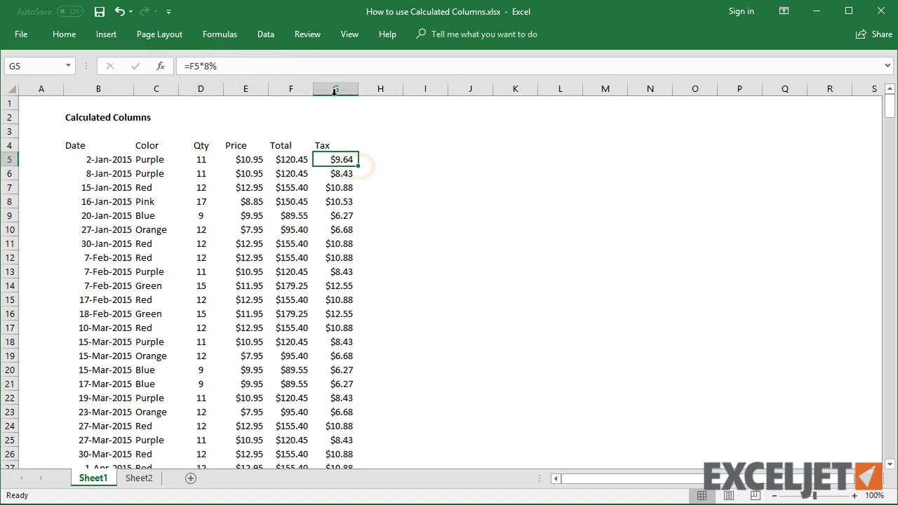
pyautogui.doubleClick(357, 168)
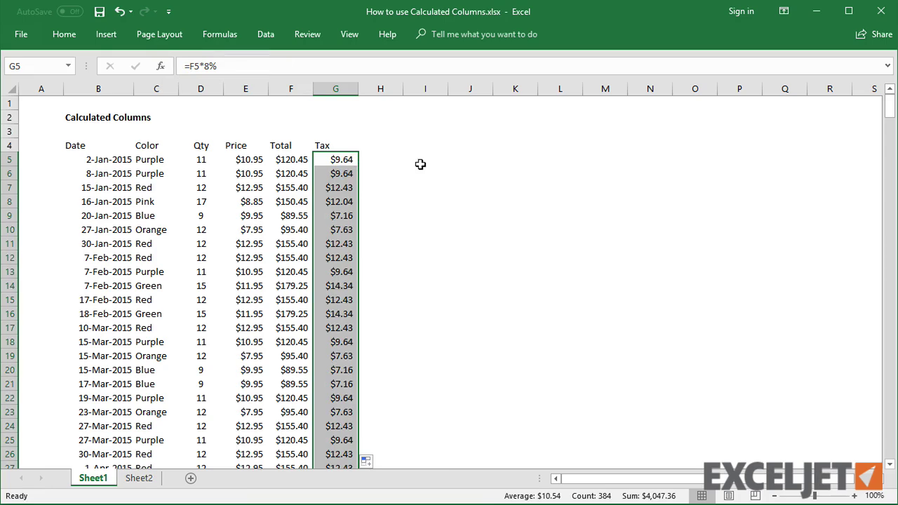
pyautogui.click(137, 477)
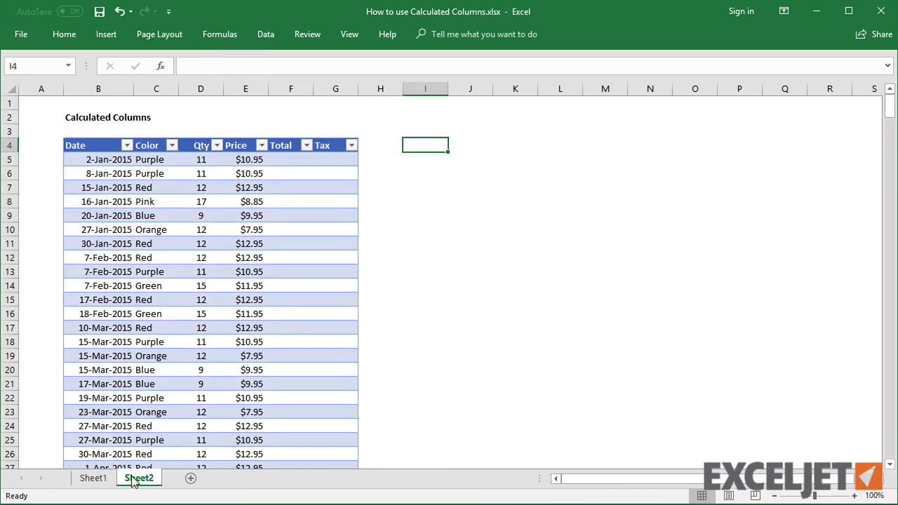
pyautogui.click(276, 158)
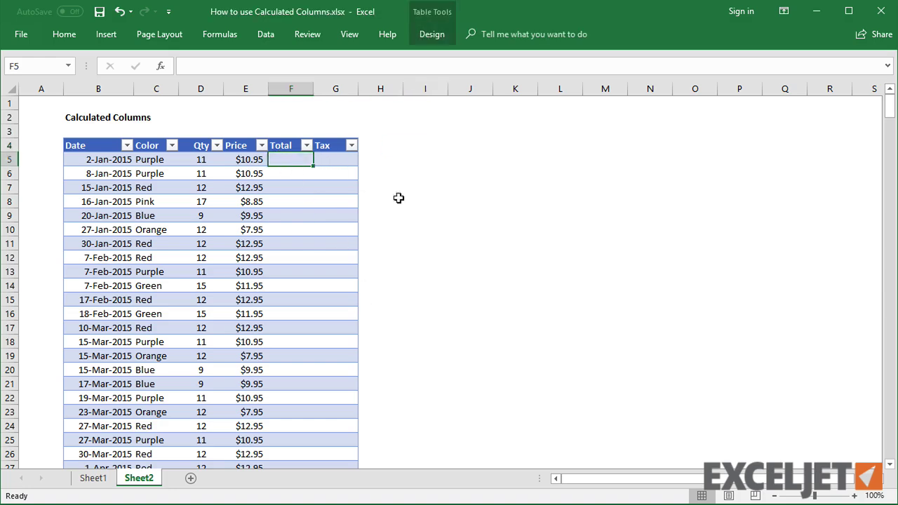
pyautogui.write('=')
pyautogui.press('Left')
pyautogui.press('Left')
pyautogui.write('*')
pyautogui.press('Left')
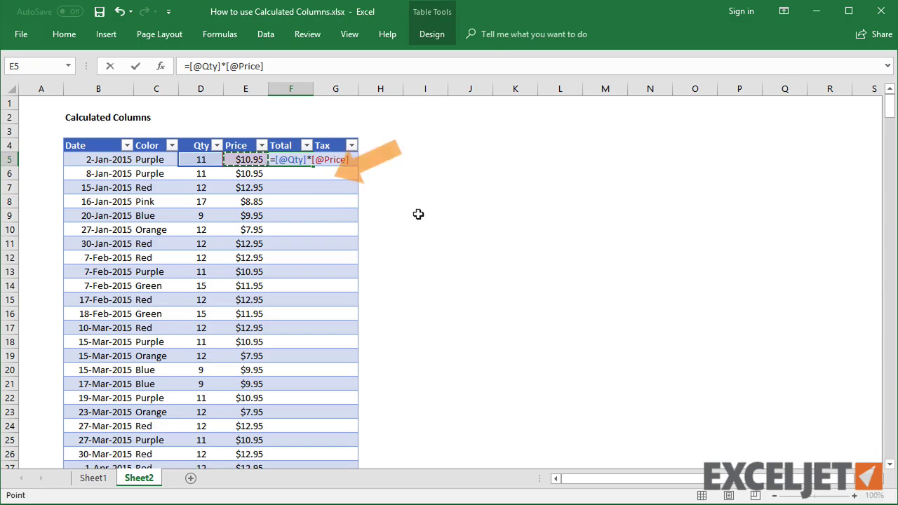
pyautogui.press('Return')
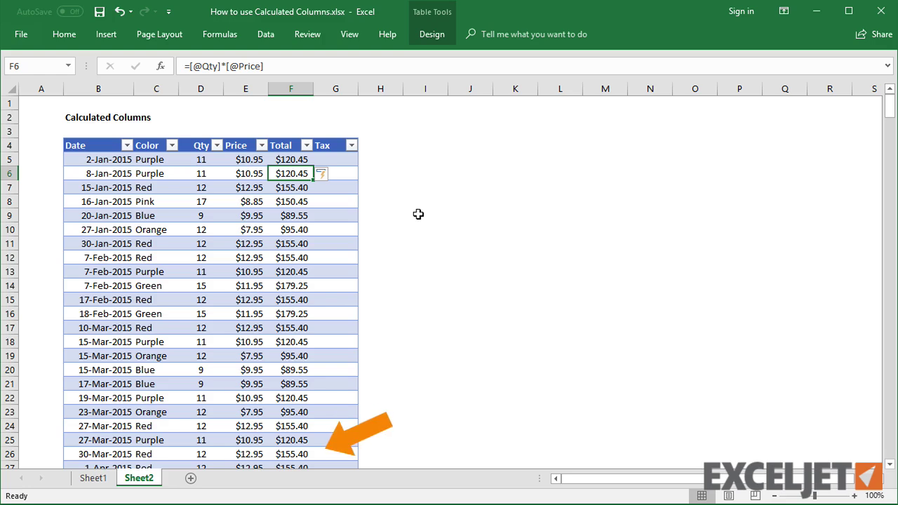
pyautogui.click(348, 161)
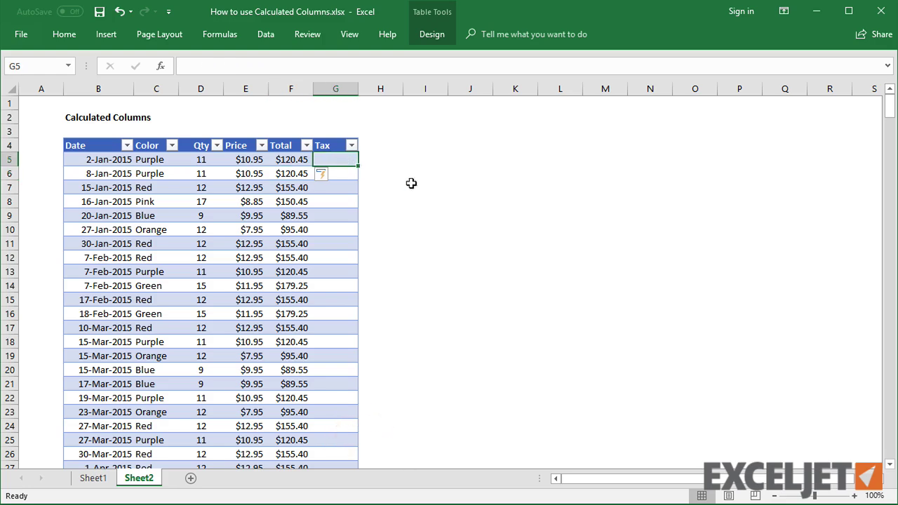
pyautogui.write('=')
pyautogui.press('Left')
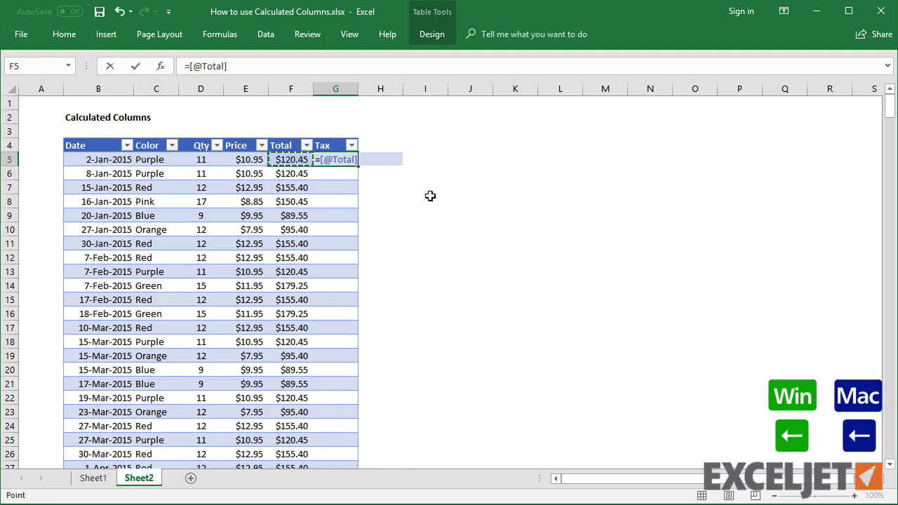
pyautogui.write('*7%')
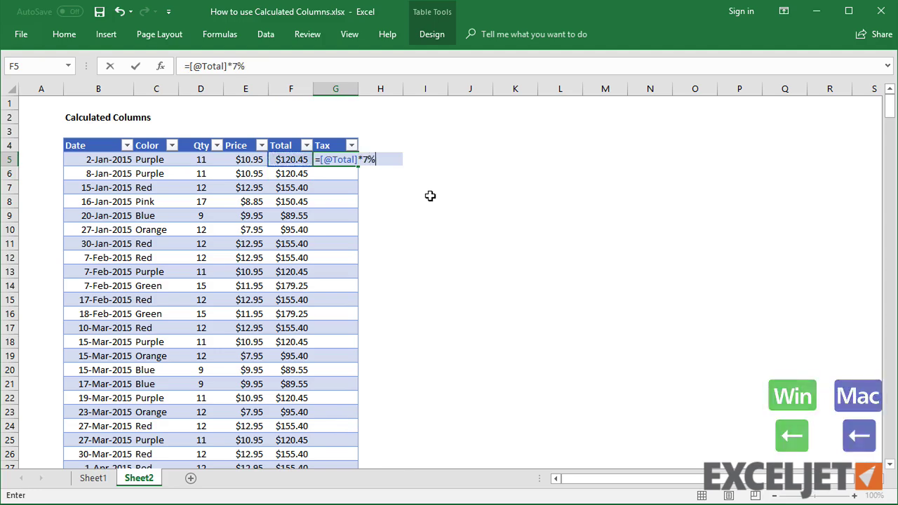
pyautogui.press('Return')
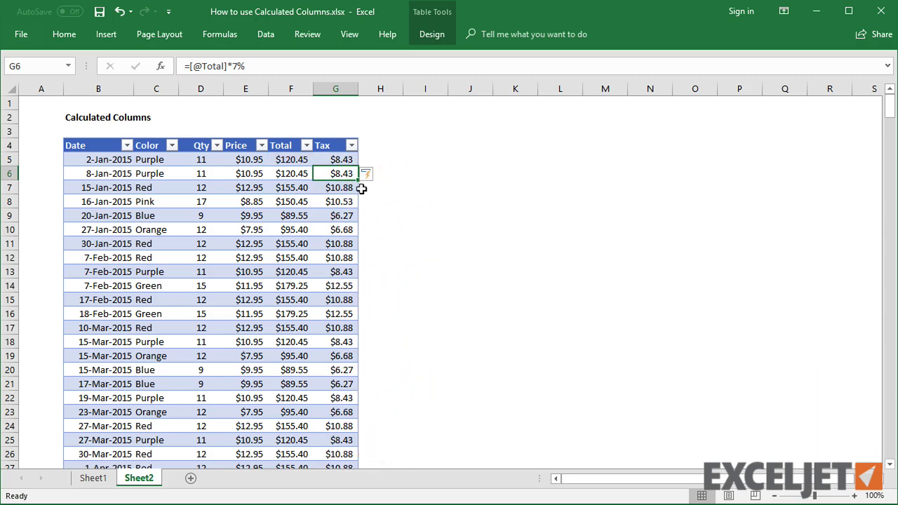
pyautogui.click(349, 188)
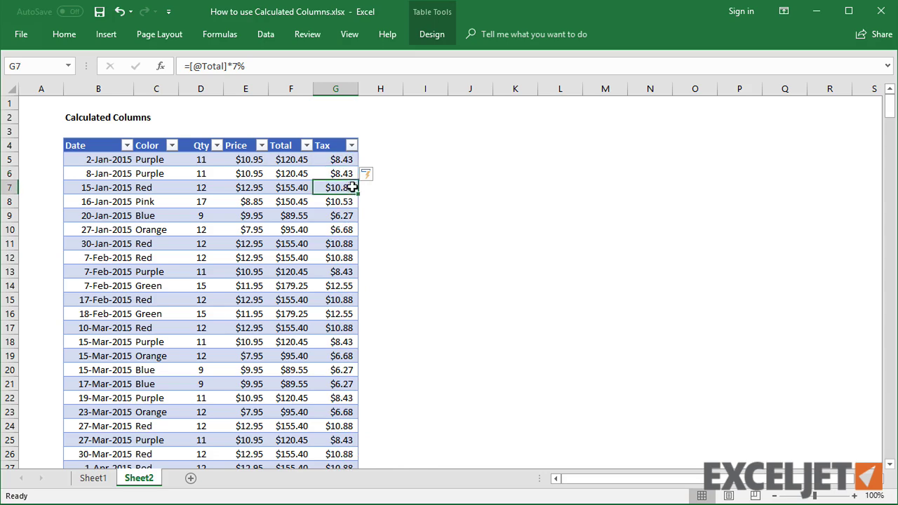
pyautogui.click(344, 61)
pyautogui.press('BackSpace')
pyautogui.press('BackSpace')
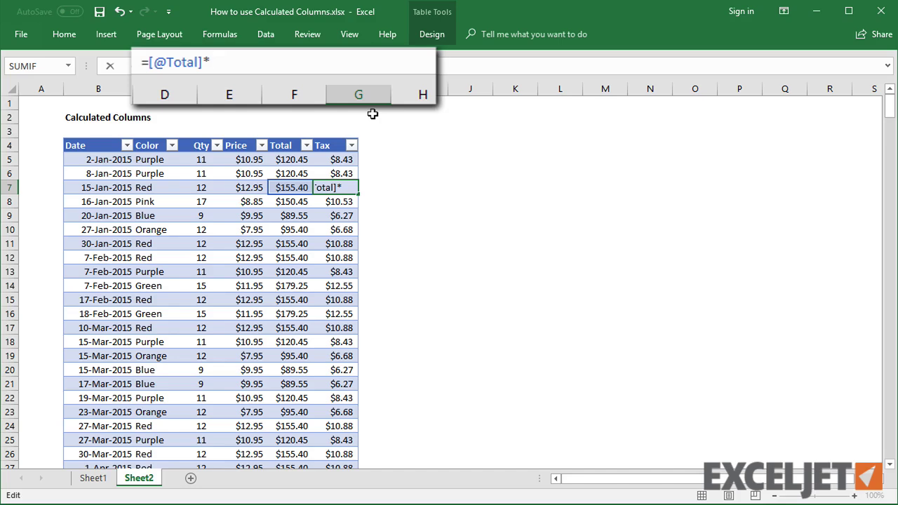
pyautogui.press('Return')
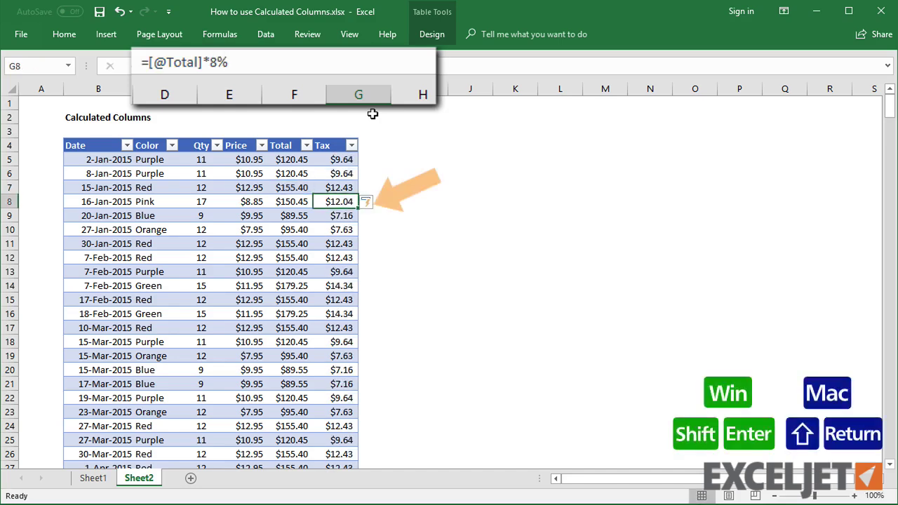
pyautogui.hotkey('shift', 'Return')
pyautogui.press('Up')
pyautogui.press('Up')
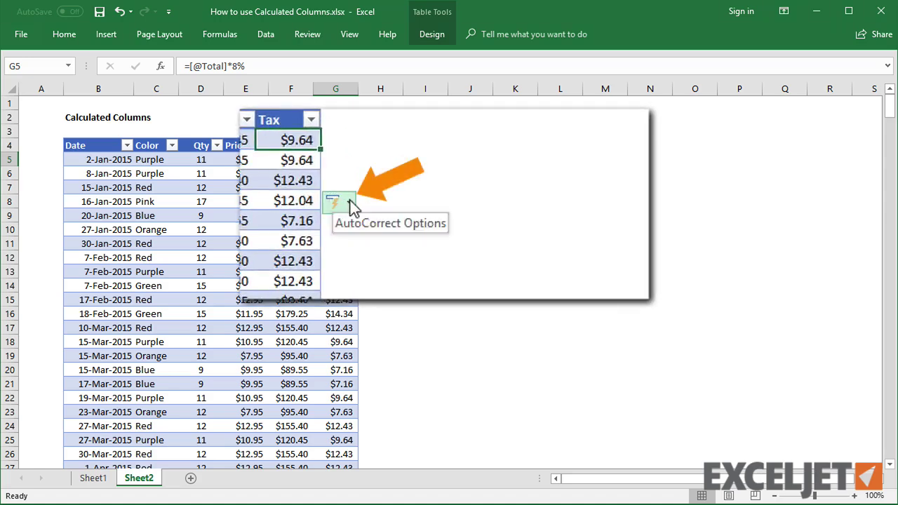
# View the AutoFormat As You Type settings through Control AutoCorrect Options, and close them without changes.
pyautogui.click(349, 203)
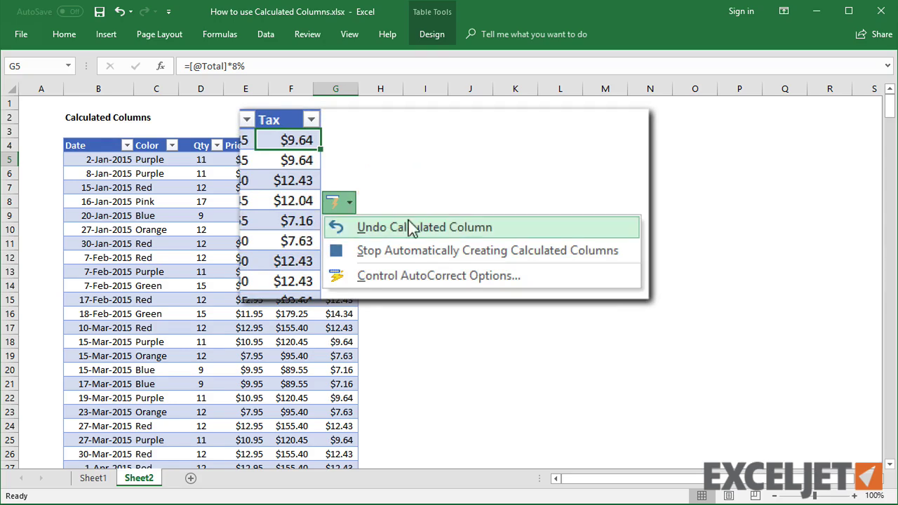
pyautogui.click(516, 270)
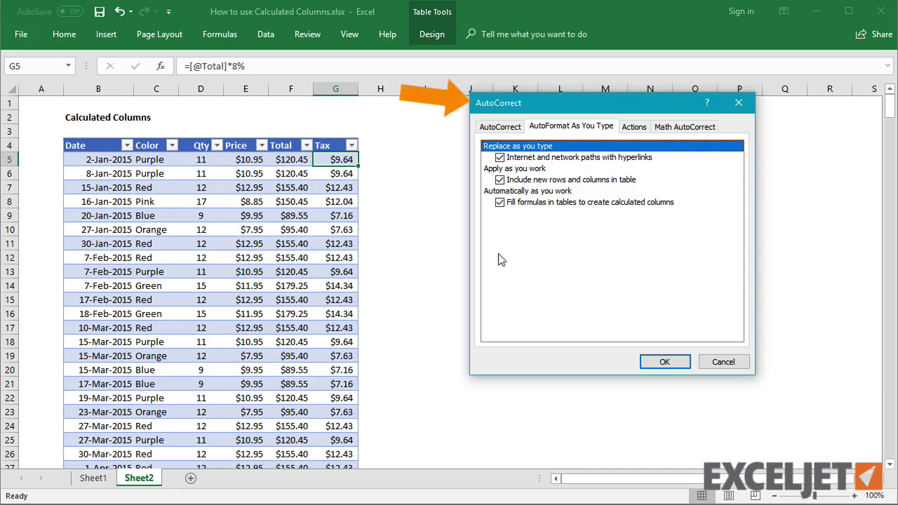
pyautogui.click(722, 363)
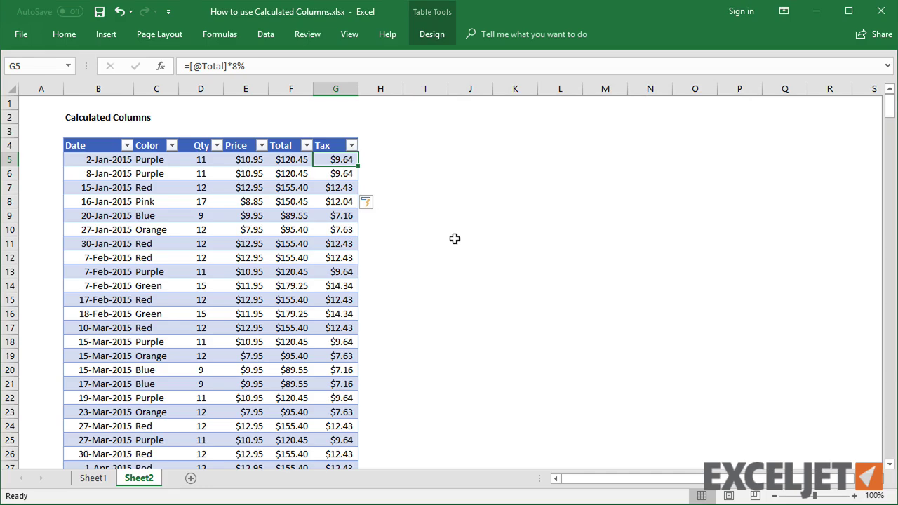
# Stop automatically creating calculated columns from the Tax column's AutoCorrect options, and compare the formulas in G5 and G7.
pyautogui.click(379, 204)
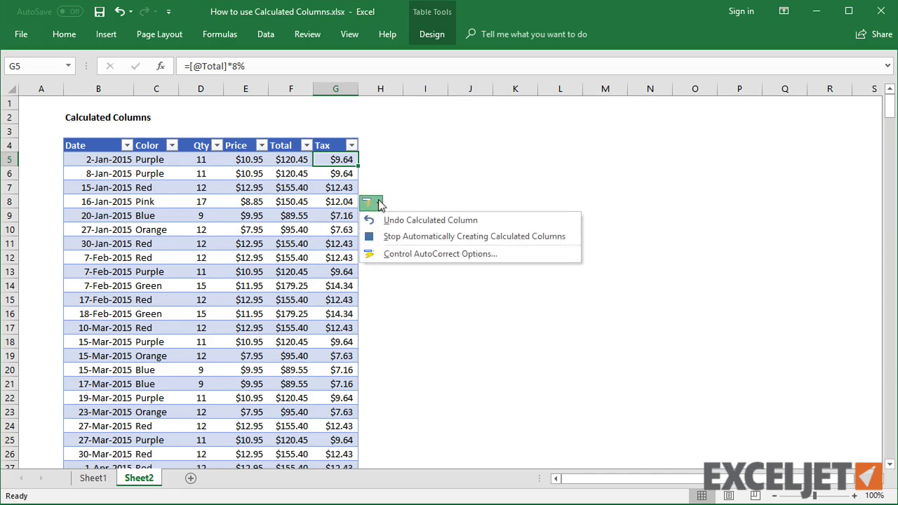
pyautogui.click(431, 239)
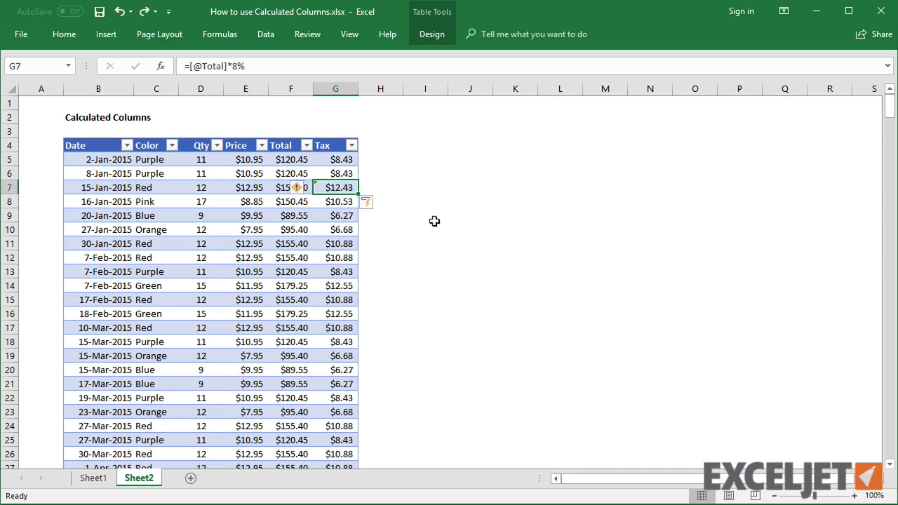
pyautogui.press('Up')
pyautogui.press('Up')
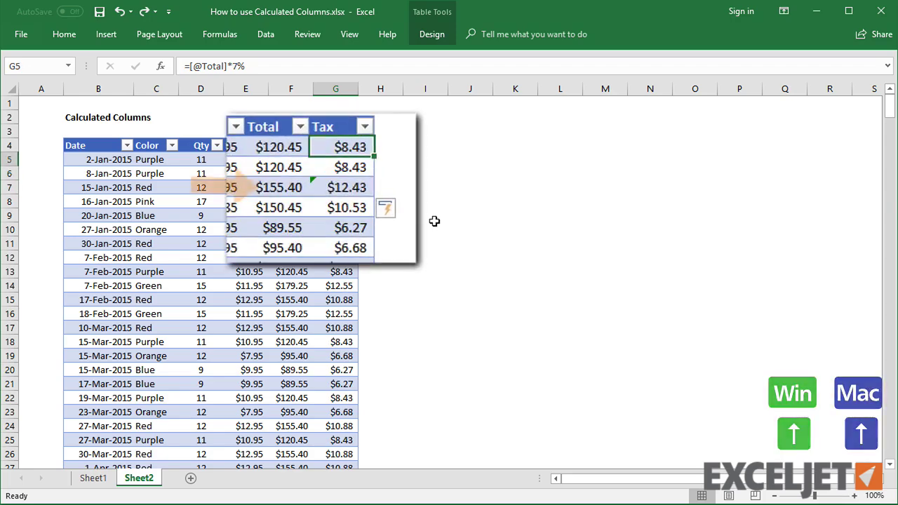
pyautogui.press('Down')
pyautogui.press('Down')
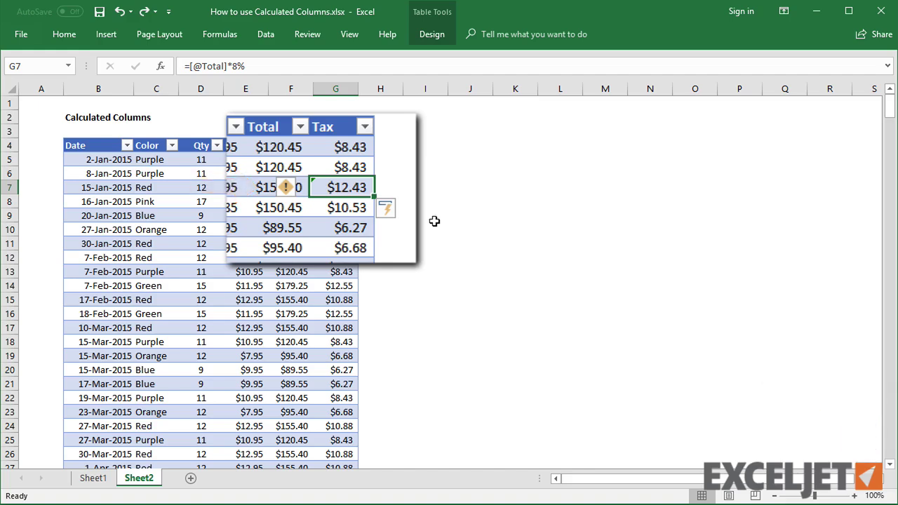
pyautogui.click(346, 160)
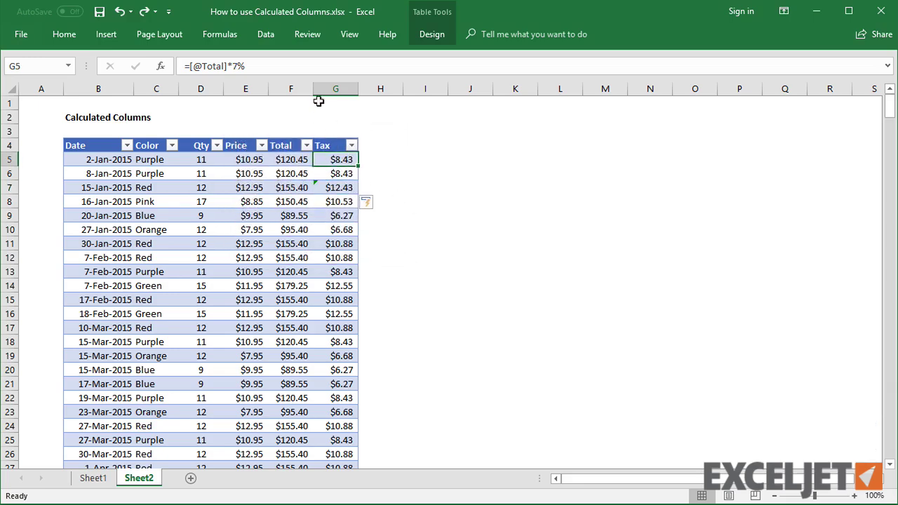
pyautogui.click(310, 69)
pyautogui.press('BackSpace')
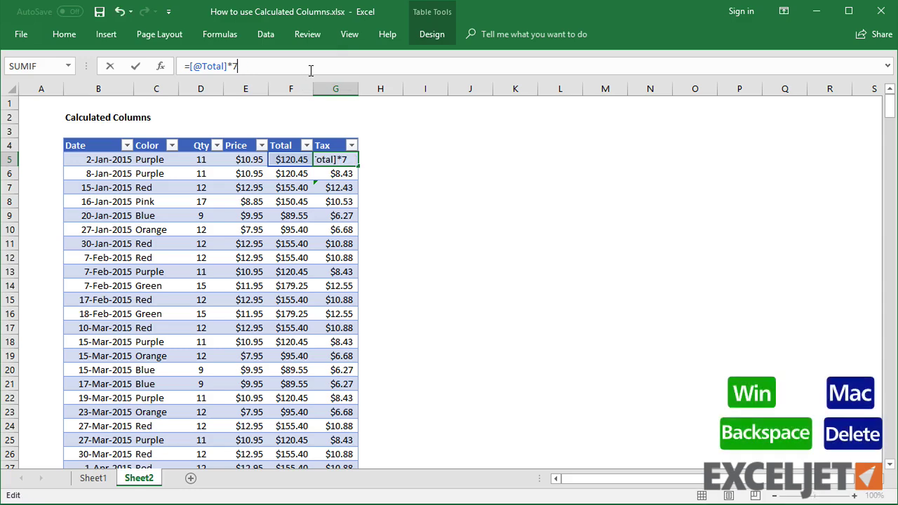
pyautogui.write('8%')
pyautogui.press('Return')
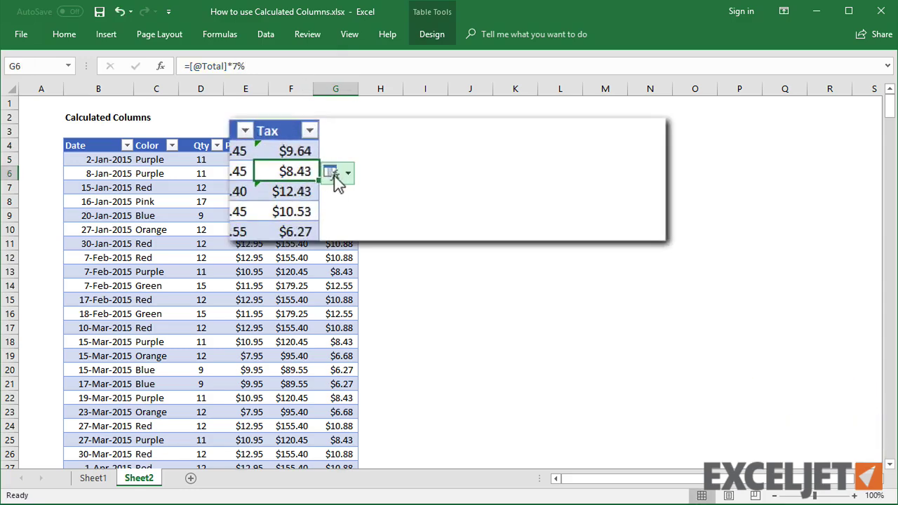
# Overwrite all cells in the Tax column with the new G5 formula and check the formulas in the first Tax cells.
pyautogui.click(345, 175)
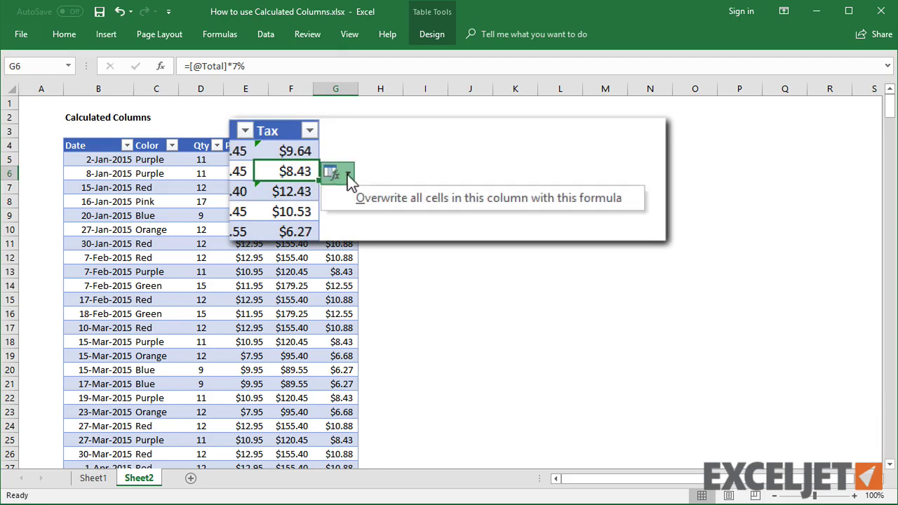
pyautogui.click(370, 199)
pyautogui.press('Down')
pyautogui.press('Down')
pyautogui.press('Up')
pyautogui.press('Up')
pyautogui.press('Up')
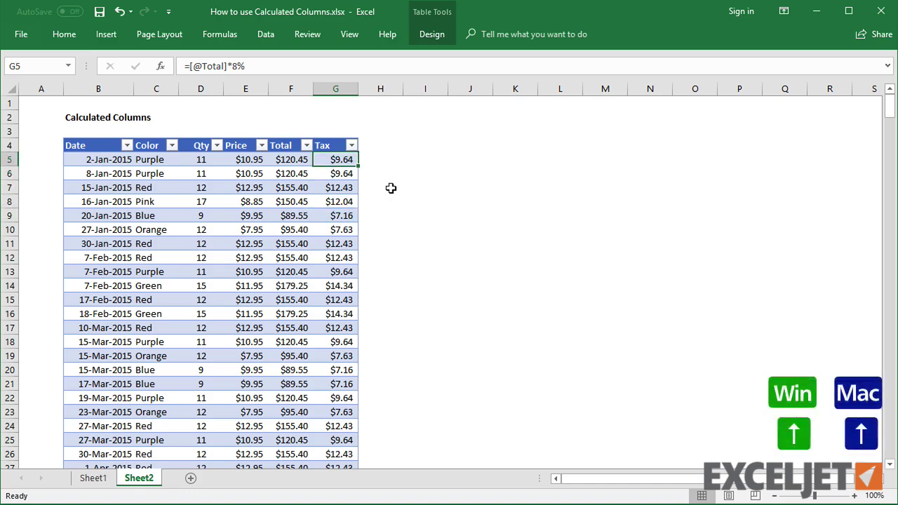
# Re-enable "Fill formulas in tables to create calculated columns" in the AutoFormat As You Type settings of the Proofing options.
pyautogui.click(21, 34)
pyautogui.press('Escape')
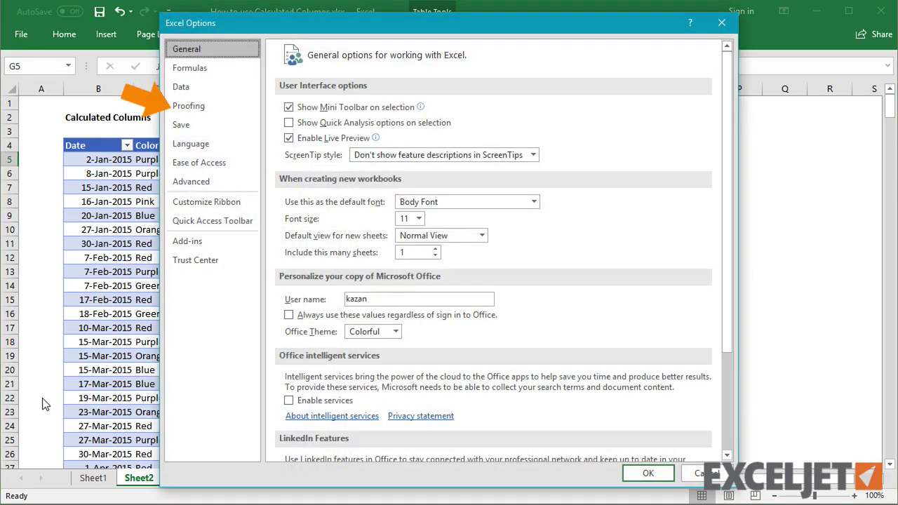
pyautogui.click(217, 103)
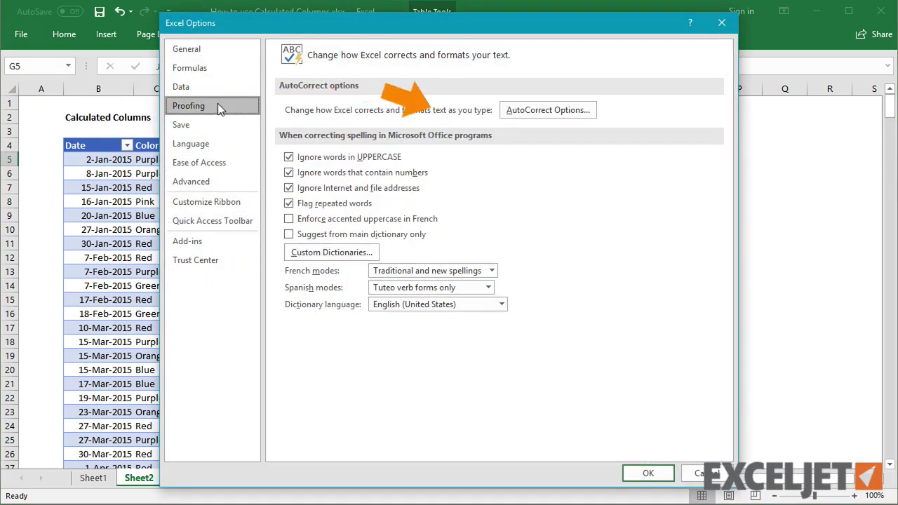
pyautogui.click(546, 111)
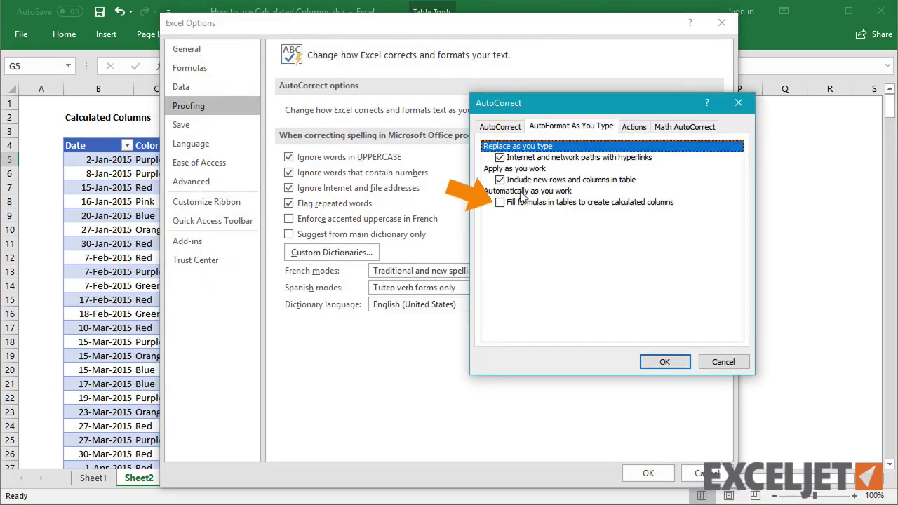
pyautogui.click(499, 203)
pyautogui.click(658, 362)
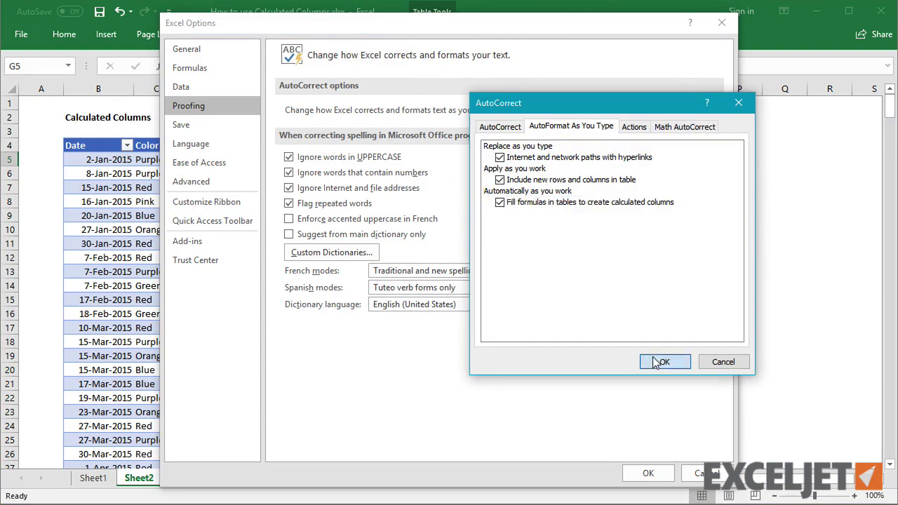
pyautogui.click(648, 474)
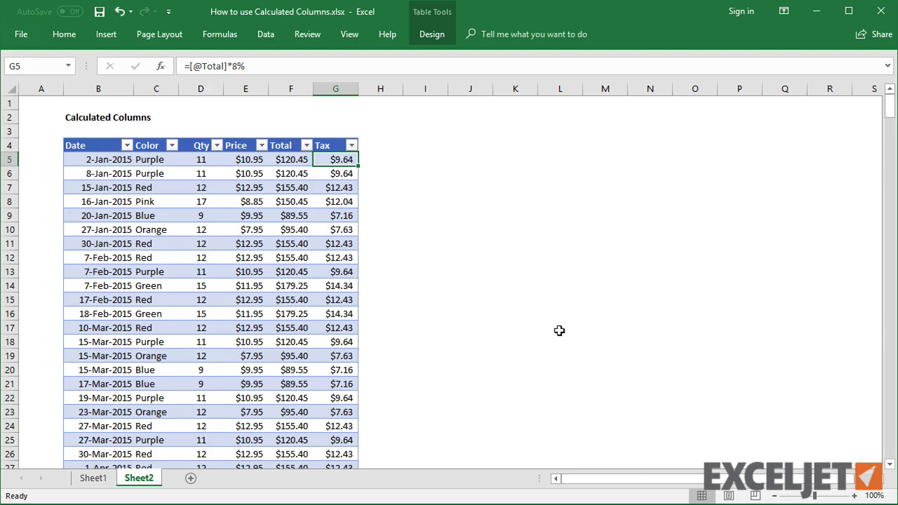
pyautogui.click(406, 65)
pyautogui.press('BackSpace')
pyautogui.press('BackSpace')
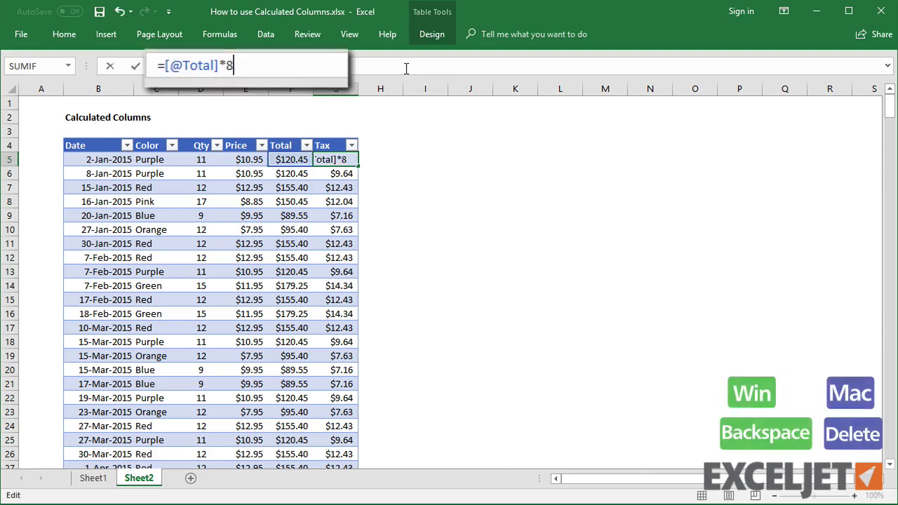
pyautogui.write('7%')
pyautogui.press('Return')
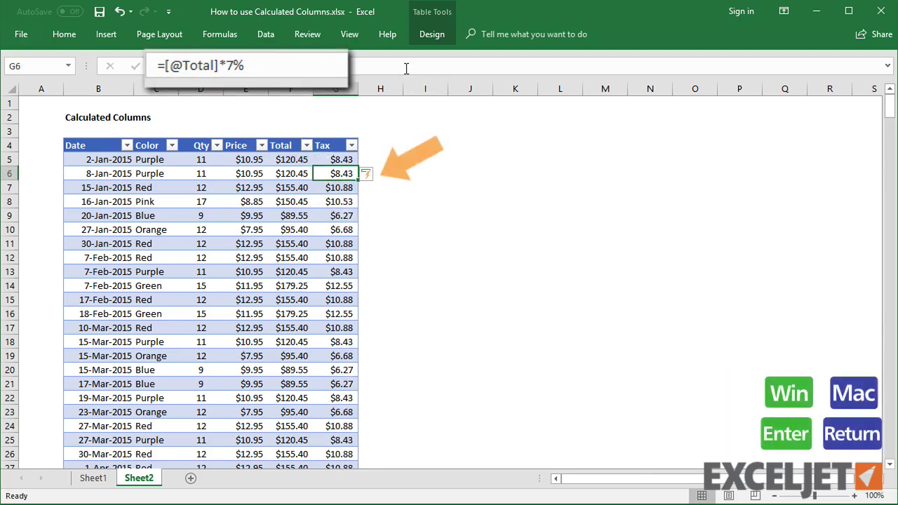
pyautogui.press('Down')
pyautogui.press('Down')
pyautogui.press('Down')
pyautogui.press('F2')
pyautogui.press('BackSpace')
pyautogui.press('BackSpace')
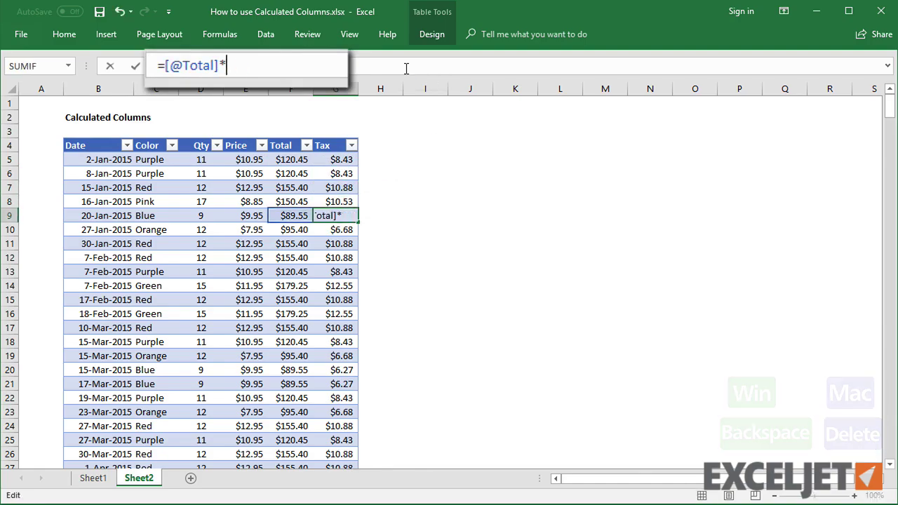
pyautogui.write('6%')
pyautogui.press('Return')
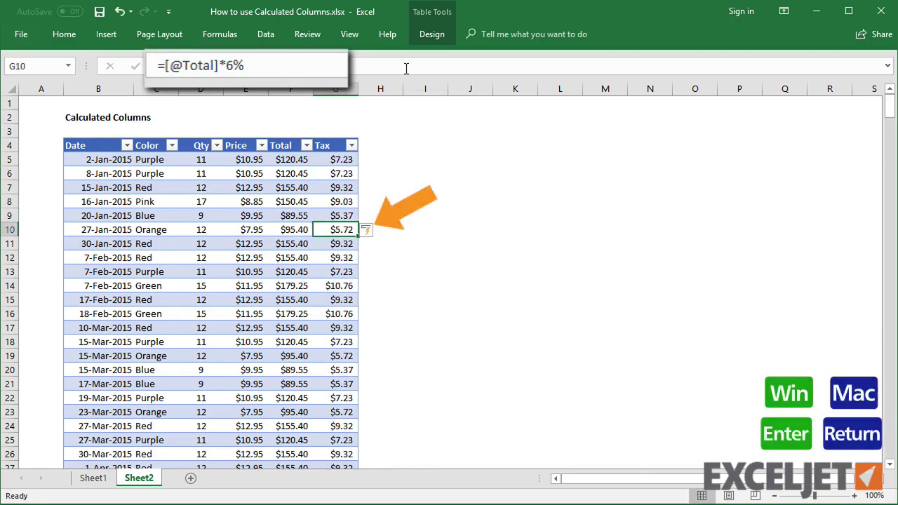
pyautogui.press('Down')
pyautogui.press('Down')
pyautogui.press('Up')
pyautogui.press('Up')
pyautogui.press('Up')
pyautogui.press('Up')
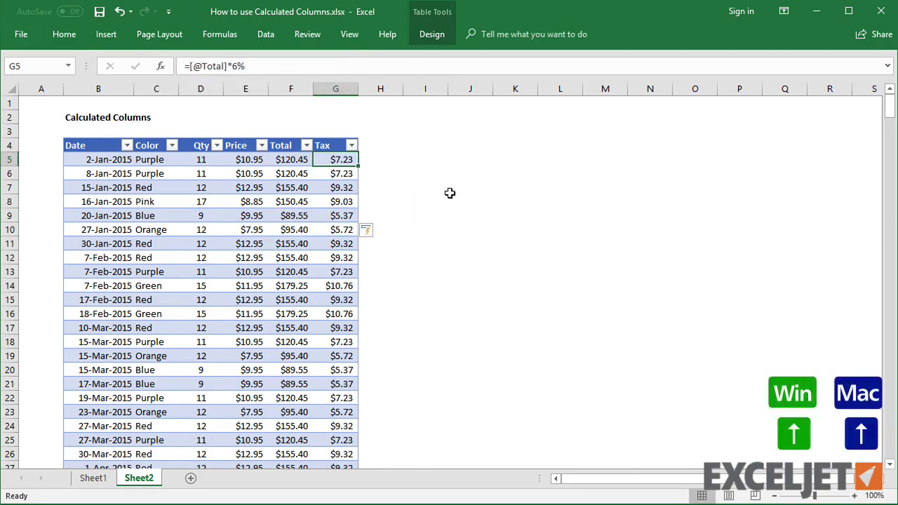